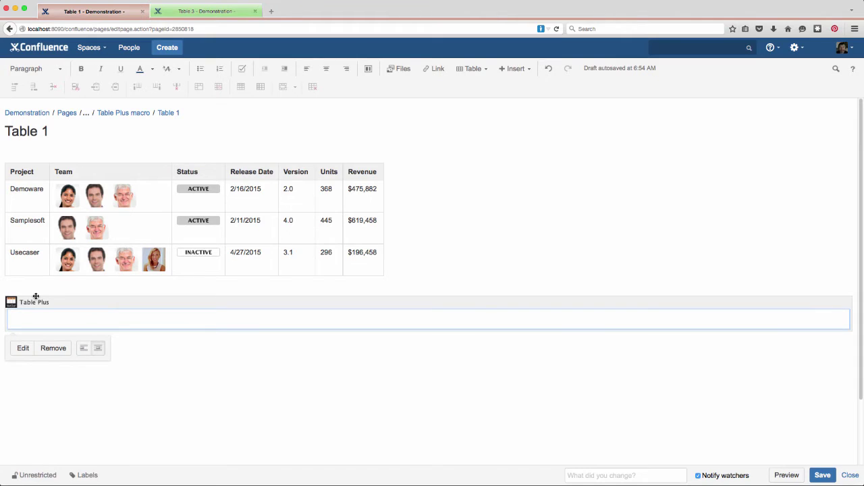
Copy the project table with its header row and paste it into the body of the empty Table Plus macro.
left_click_drag(18, 156, 13, 284)
key("ctrl+c")
left_click(29, 318)
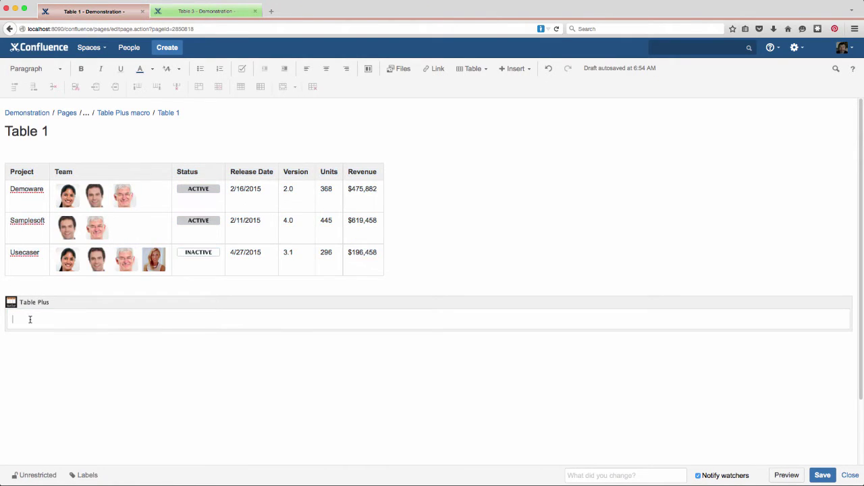
key("ctrl+v")
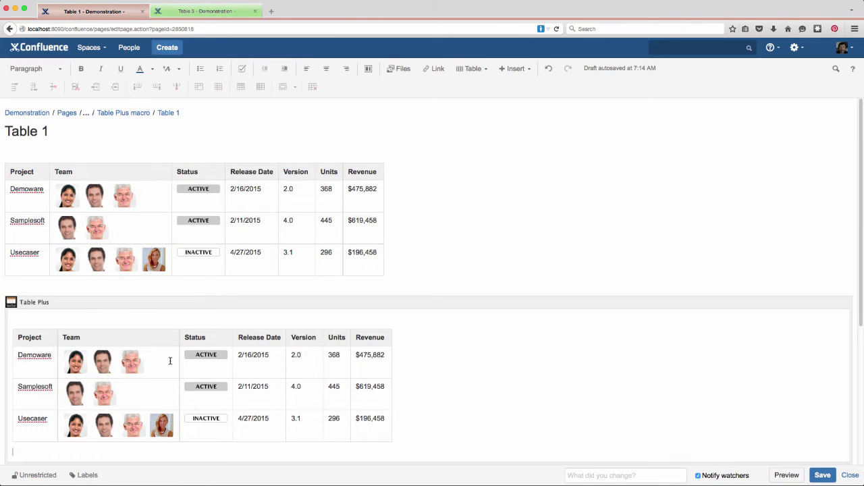
Open the Table Plus macro's settings, enable auto numbering on each row and the auto total row, and check the refreshed preview.
left_click(50, 300)
left_click(23, 278)
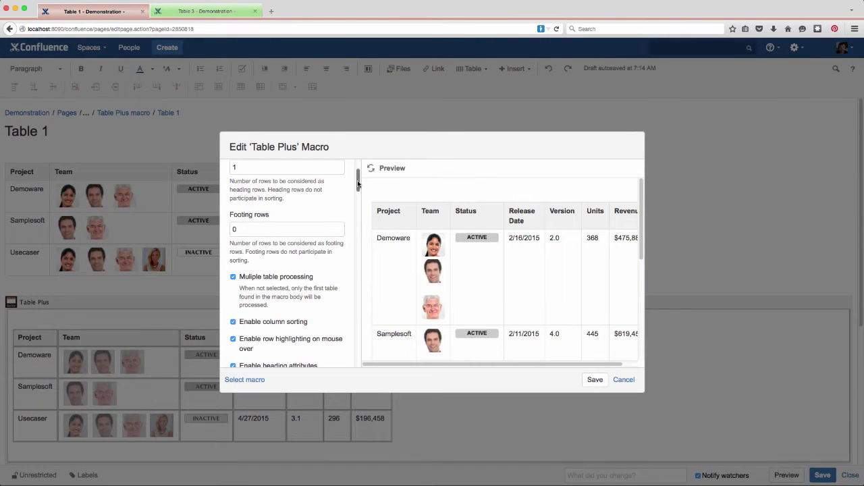
left_click_drag(358, 182, 358, 205)
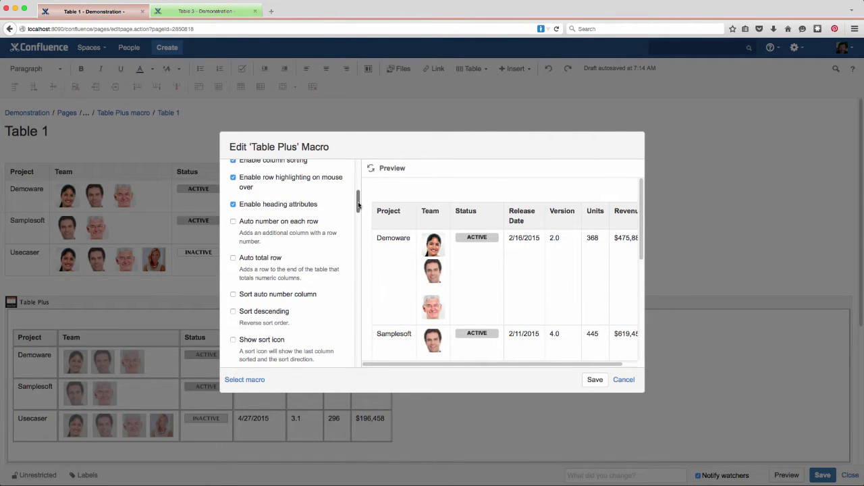
left_click(233, 223)
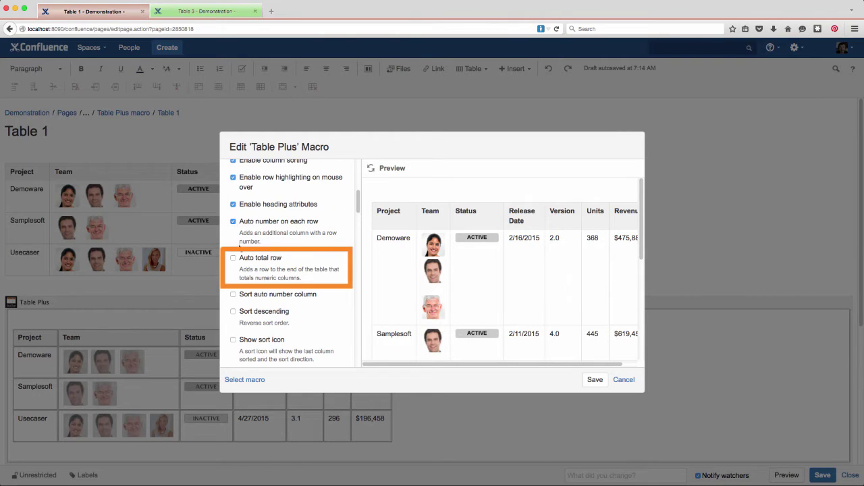
left_click(232, 259)
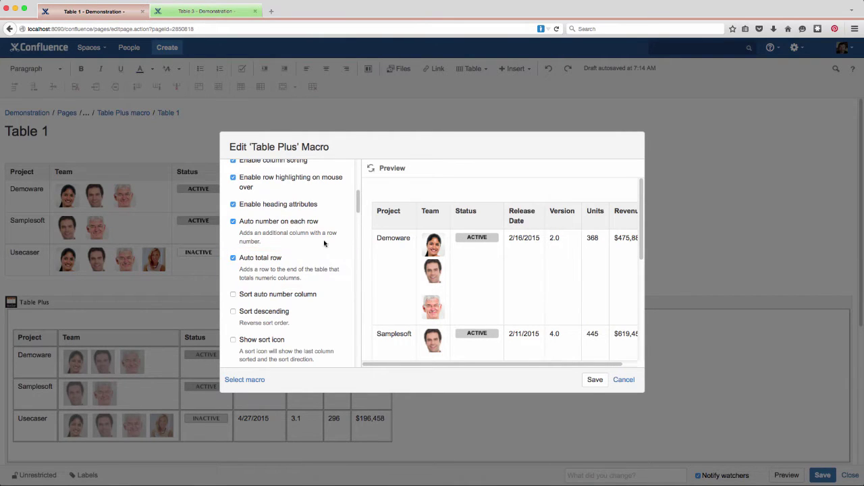
left_click(372, 169)
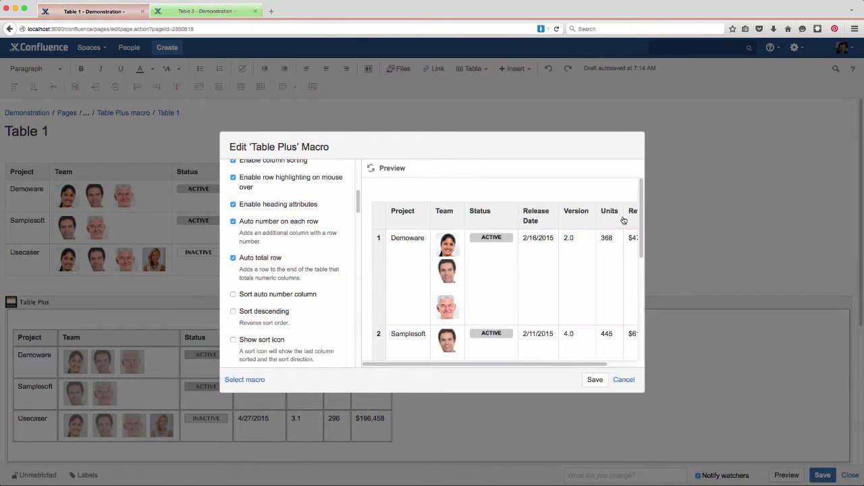
left_click_drag(637, 222, 639, 363)
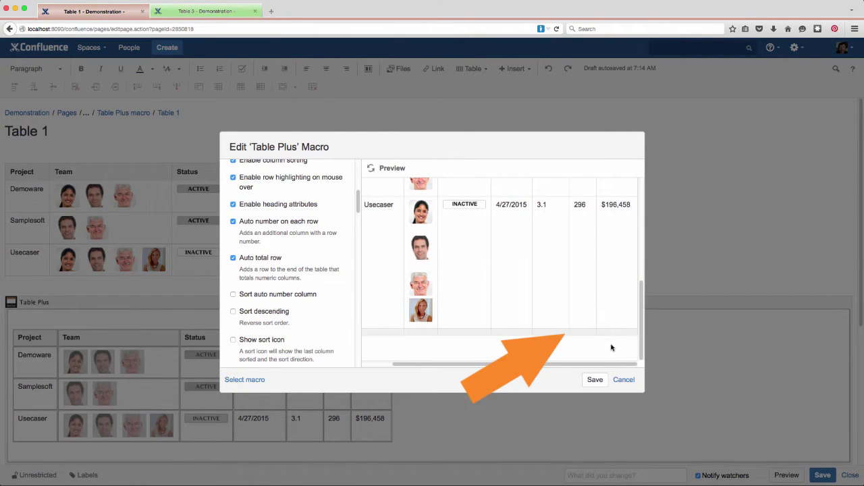
left_click_drag(603, 364, 526, 363)
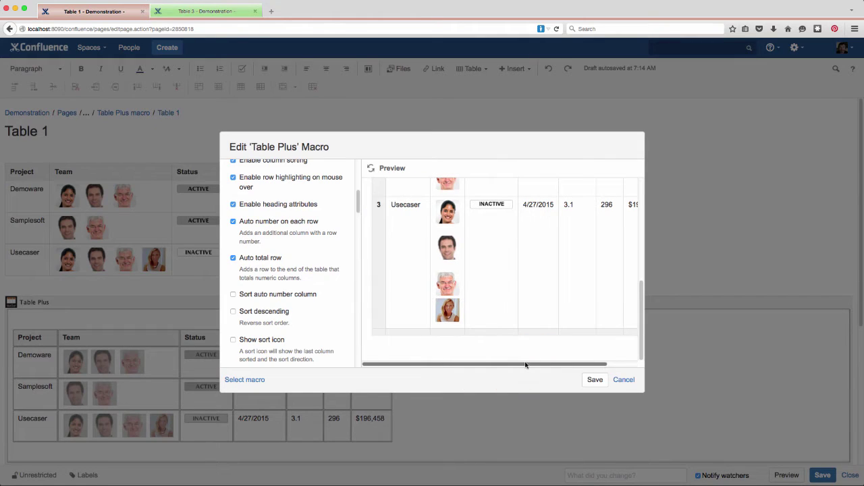
left_click_drag(643, 336, 642, 236)
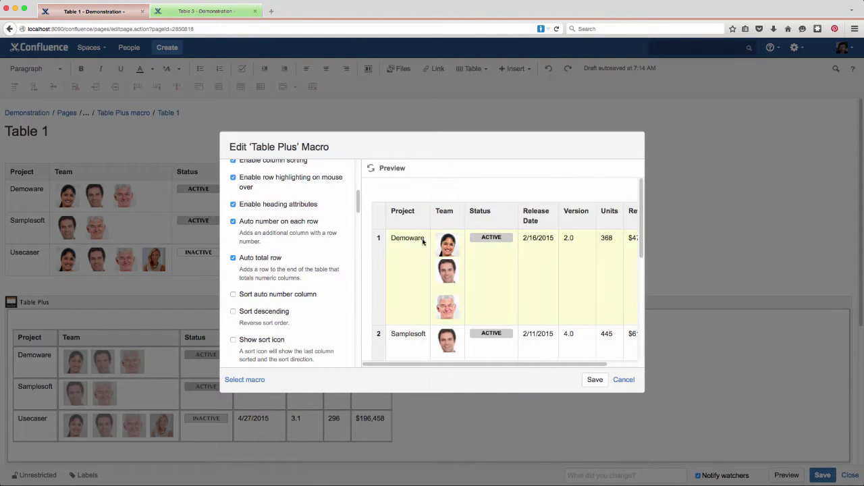
Set the macro's column types to s,e,e,d,.,f"0,0",f"$0,0" and check the total row in the preview.
left_click_drag(358, 202, 357, 246)
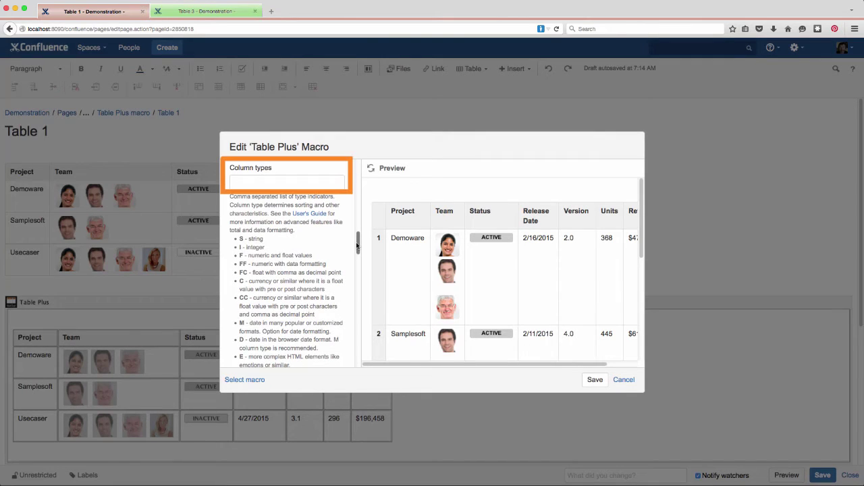
left_click(266, 181)
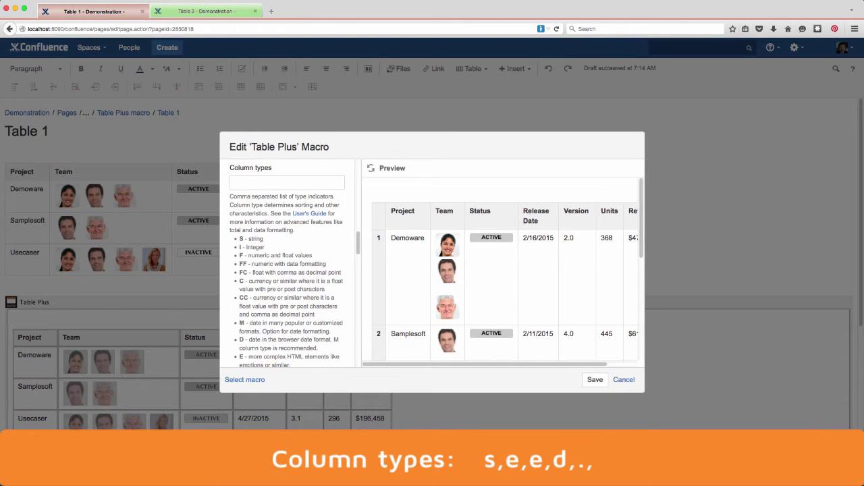
type("s,e,e,d,.,")
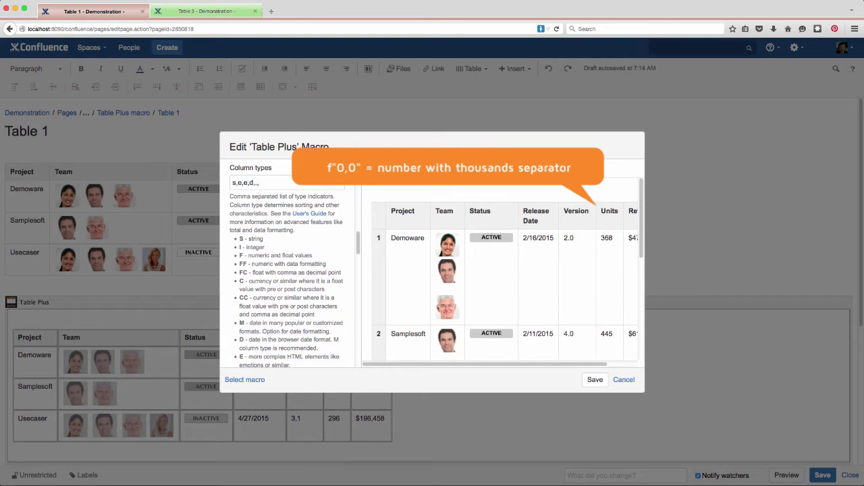
type("f\"0,")
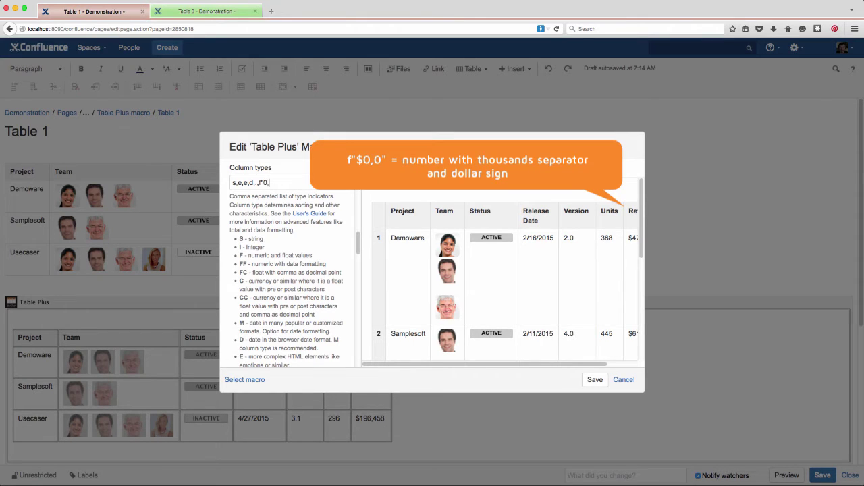
type("0\",")
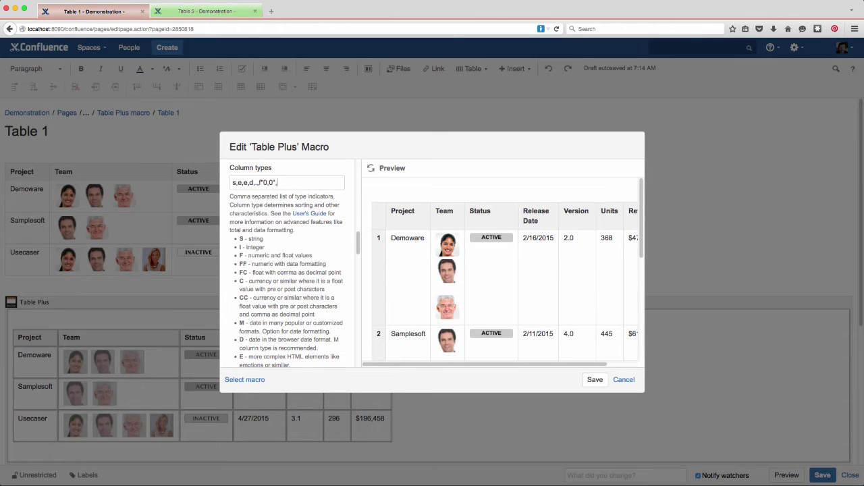
type("f\"$0,0\"")
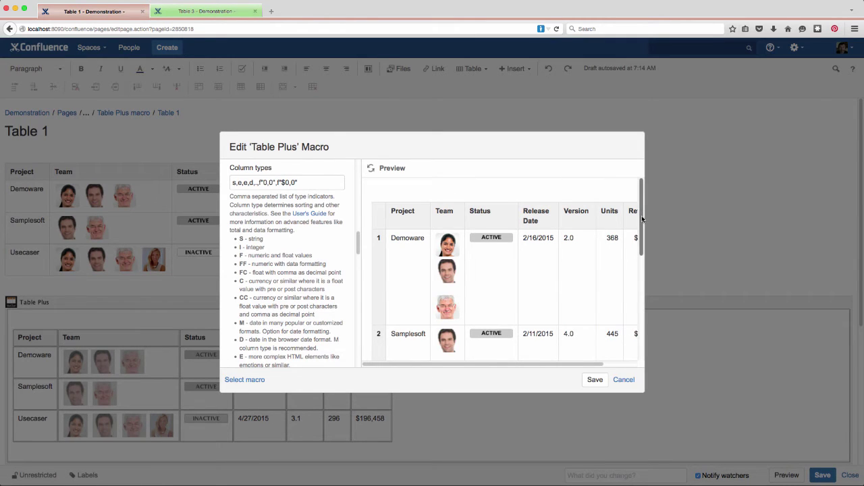
left_click_drag(641, 215, 461, 359)
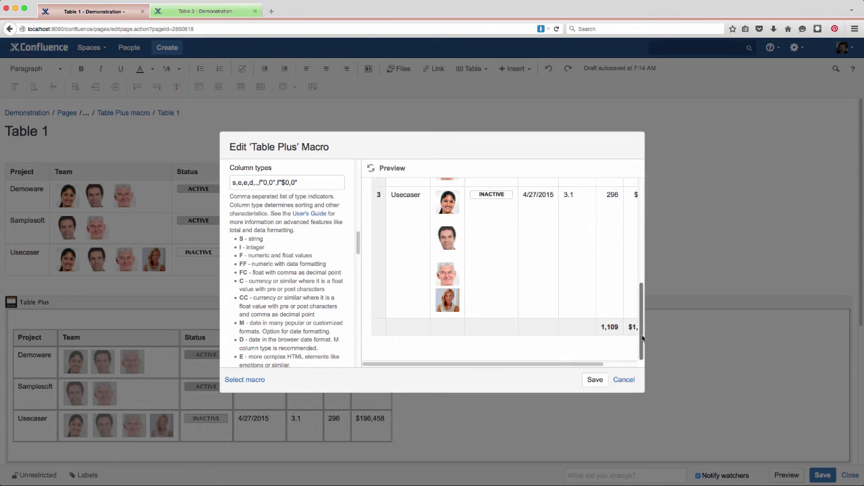
left_click_drag(642, 339, 643, 200)
Set the row styles to font-size:17px;border-bottom:black 2px solid;border-top:black 2px solid;,background:#ffffb9,background:#fff,background:#ffffb9 and refresh the preview.
left_click_drag(359, 245, 355, 301)
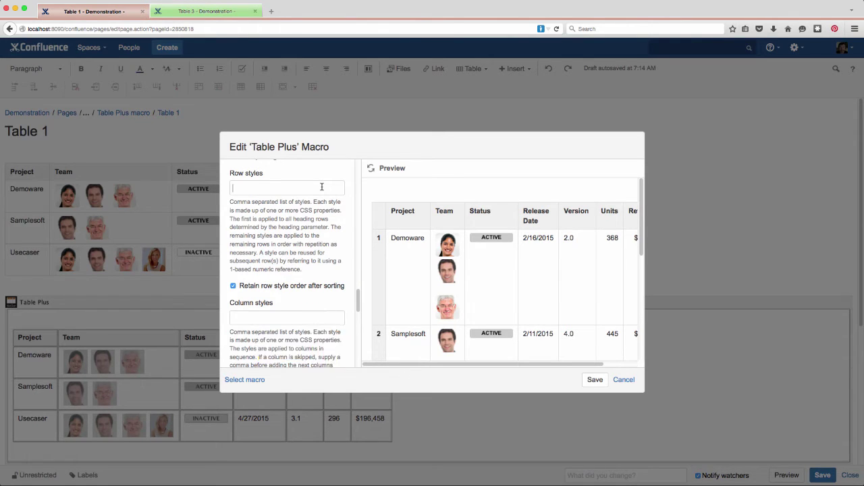
type("font-size:17px;border-bottom:black 2px solid;border-top:black 2px solid;,background:#ffffb9,background:#fff,background:#ffffb9")
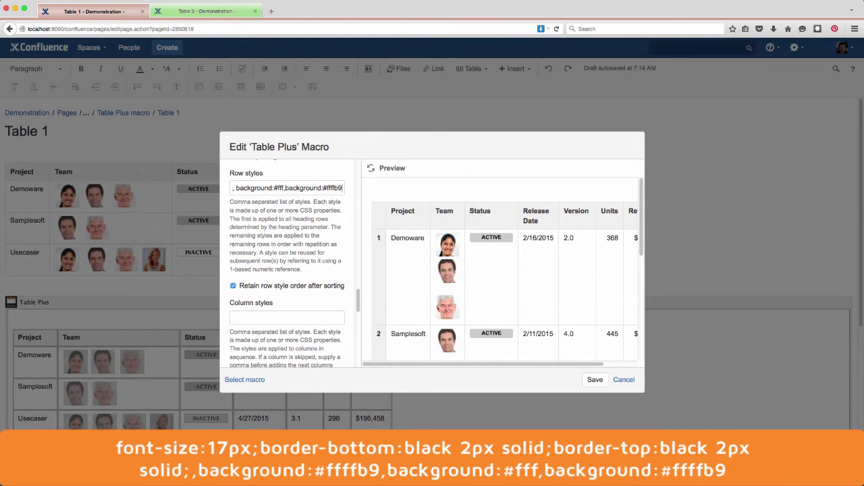
left_click(371, 170)
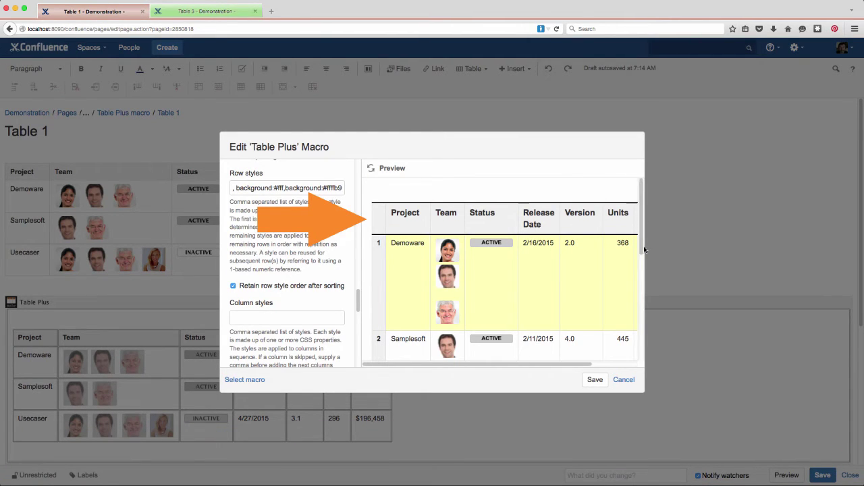
scroll(642, 270, "down", 3)
scroll(642, 274, "up", 3)
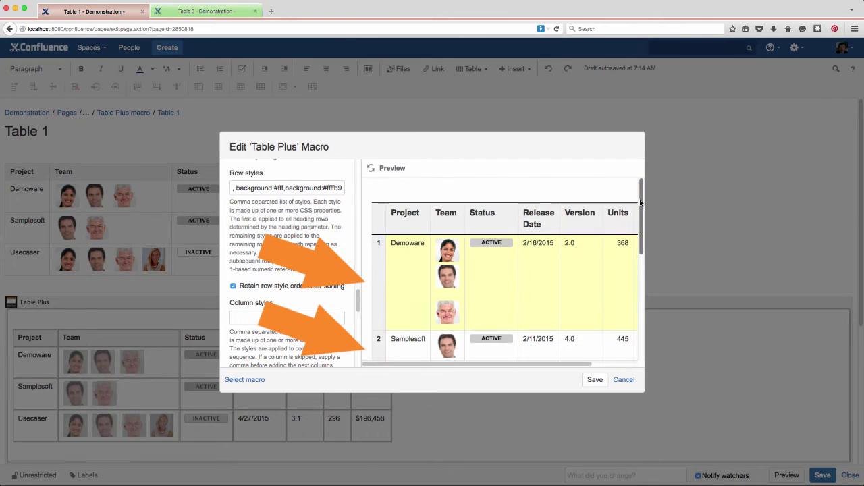
scroll(359, 306, "down", 1)
Set the column attributes to ,,,,,style="background:#c7c7c7;font-weight:bold;text-align:right;",style="background:#d46400;color:#fff;font-weight:bold;text-align:right;", and check the rightmost columns in the refreshed preview.
left_click_drag(358, 305, 360, 328)
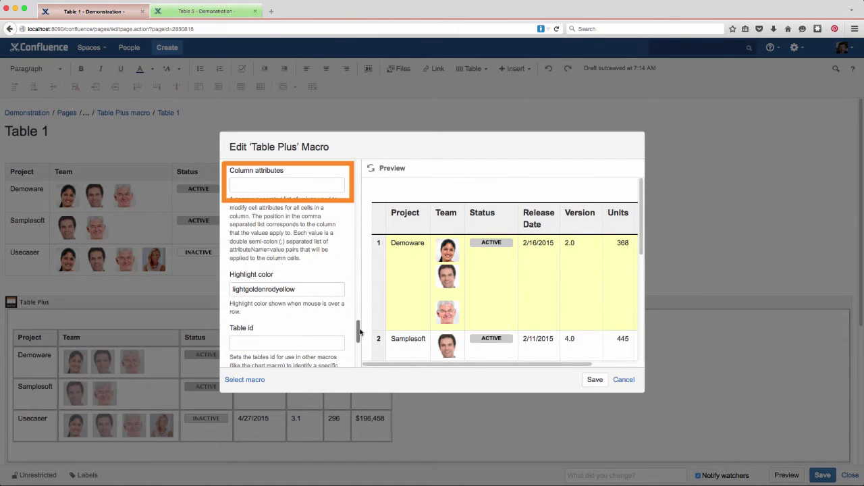
left_click(270, 183)
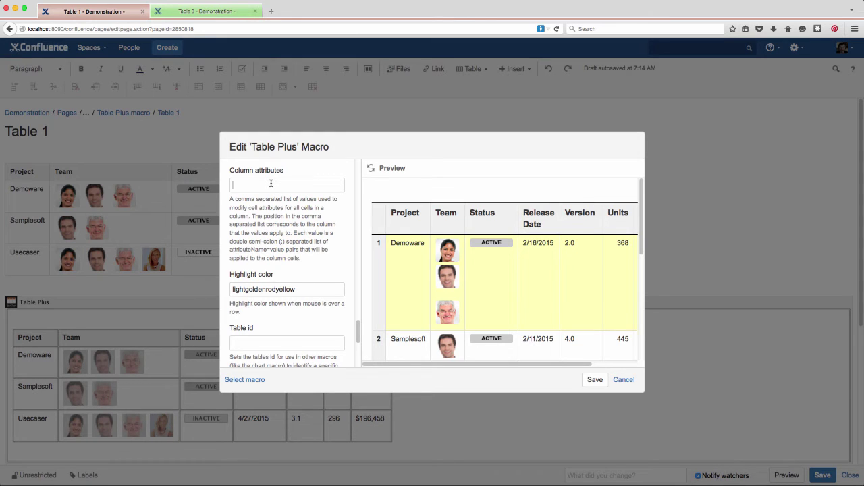
left_click(271, 183)
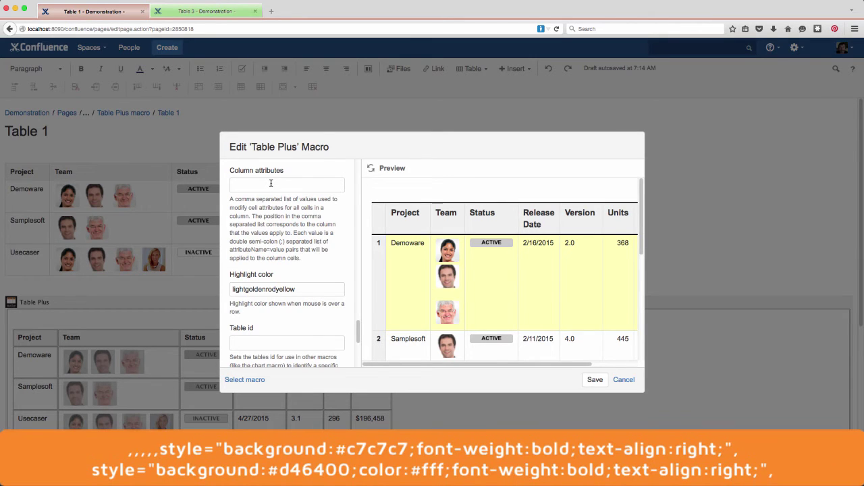
type(",,,,,style=\"background:#c7c7c7;font-weight:bold;text-align:right;\",style=\"background:#d46400;color:#fff;font-weight:bold;text-align:right;\",")
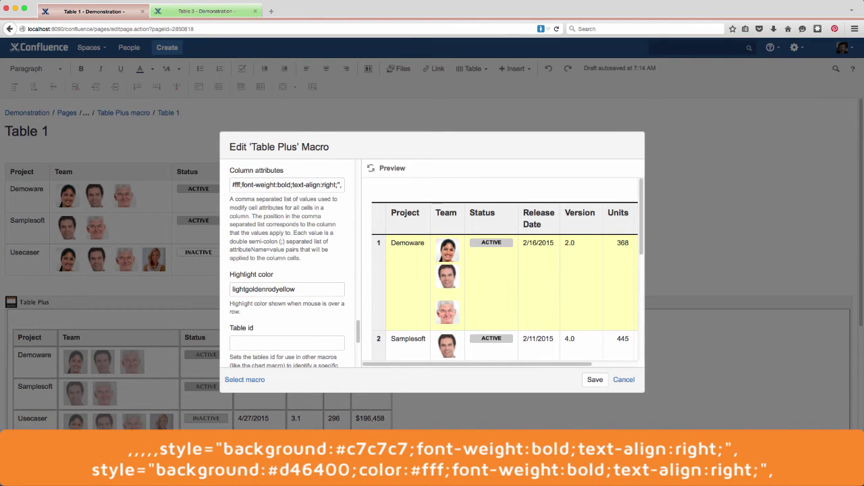
left_click(371, 169)
left_click_drag(532, 364, 634, 365)
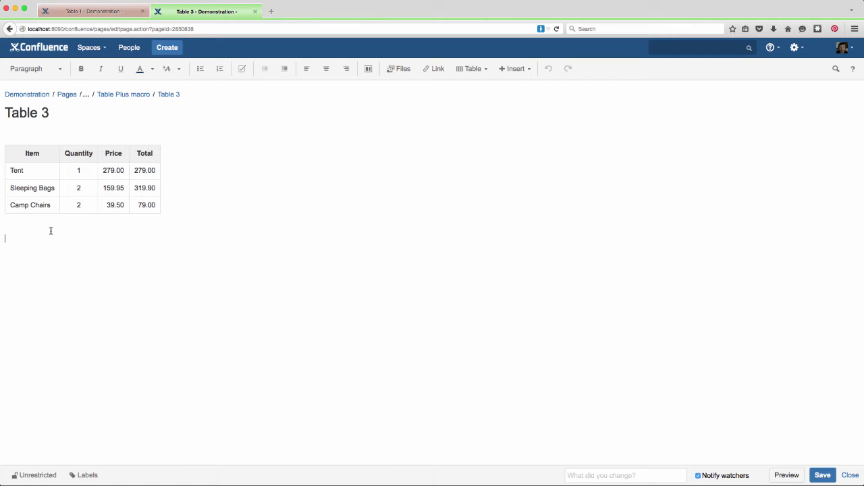
Insert a Table Plus macro below the item price table on the Table 3 page and copy that table into its body.
type("{table pl")
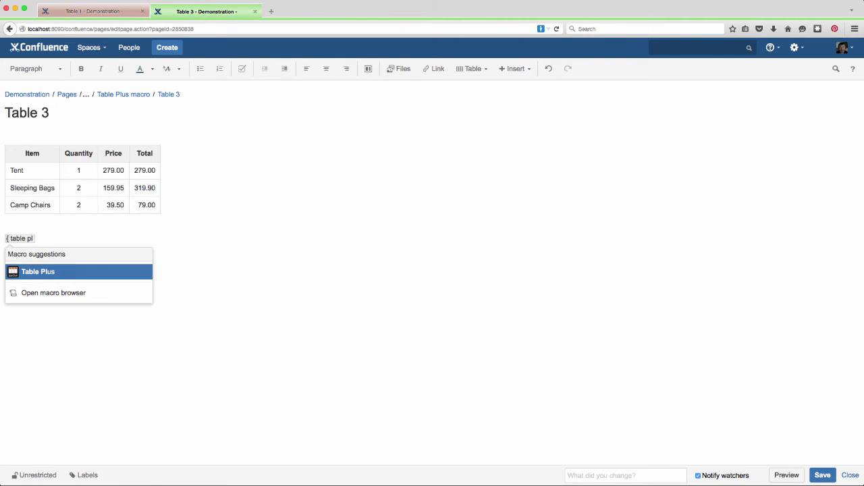
key("Return")
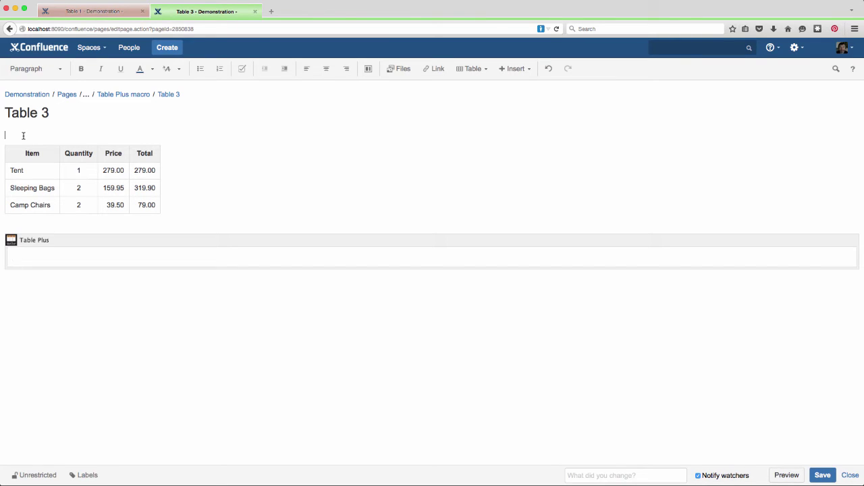
left_click_drag(23, 135, 23, 218)
key("super+c")
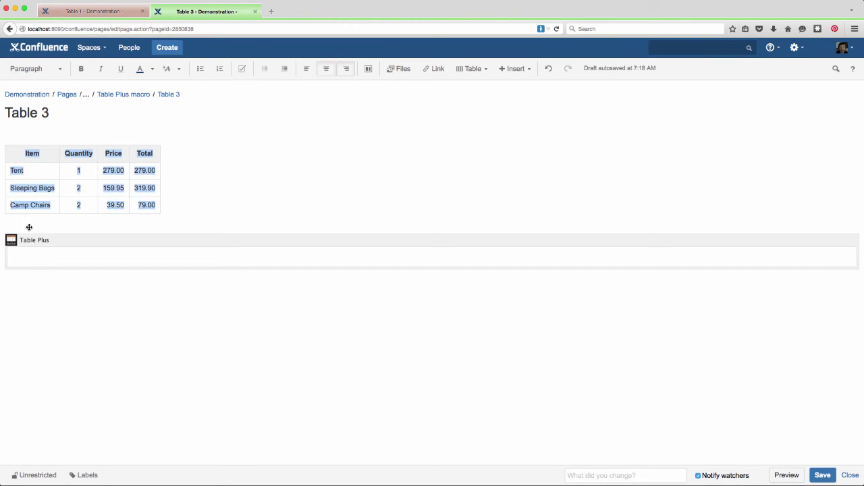
left_click(22, 262)
key("super+v")
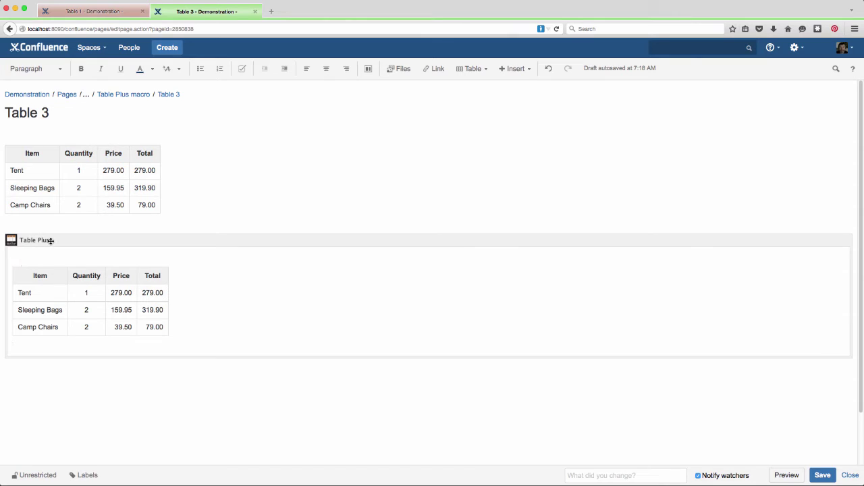
Edit the new Table Plus macro to disable row highlighting on mouse over and enable the auto total row and the sort icon.
left_click(22, 376)
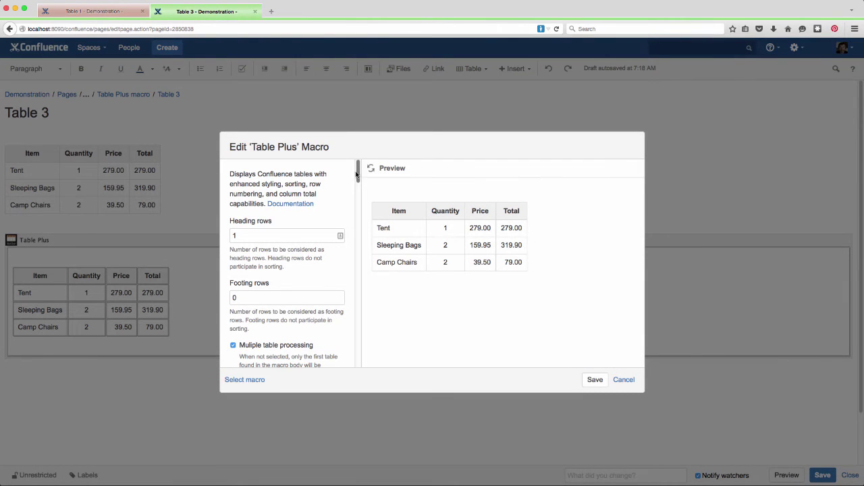
left_click_drag(359, 176, 355, 198)
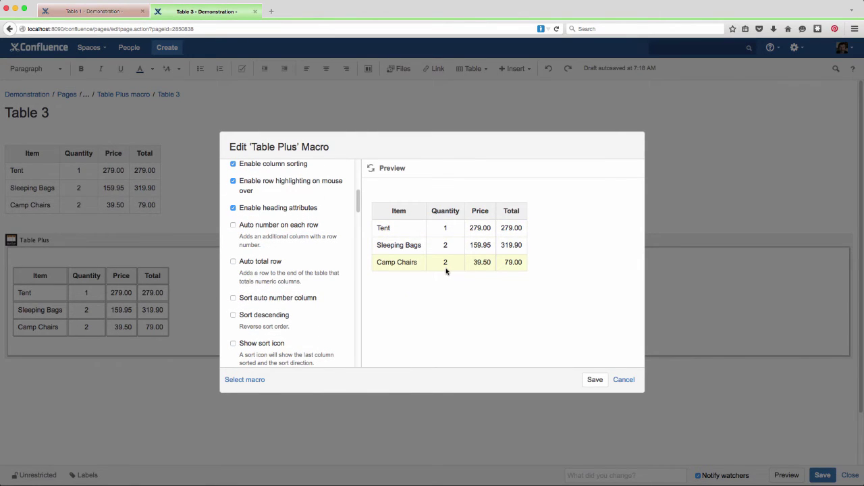
left_click(233, 181)
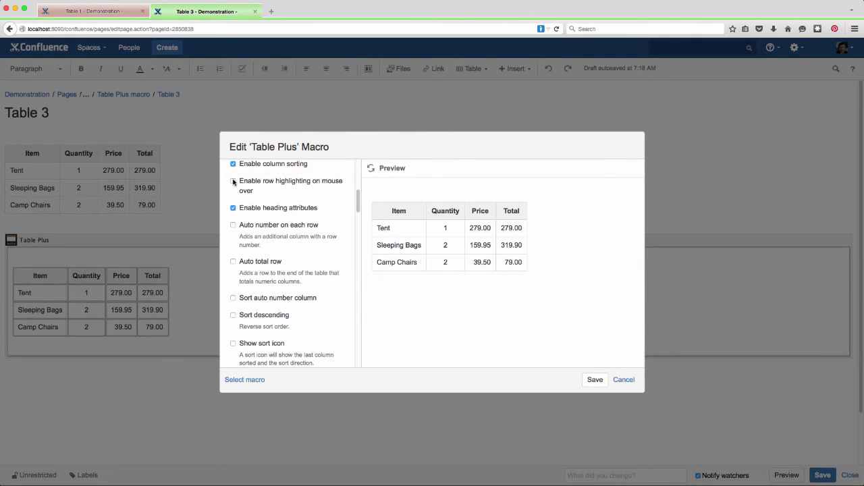
left_click(232, 263)
left_click_drag(358, 198, 356, 227)
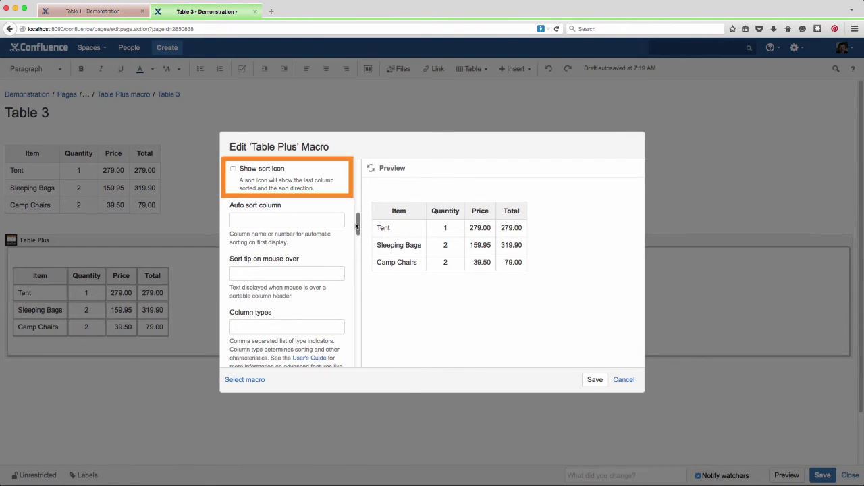
left_click(232, 170)
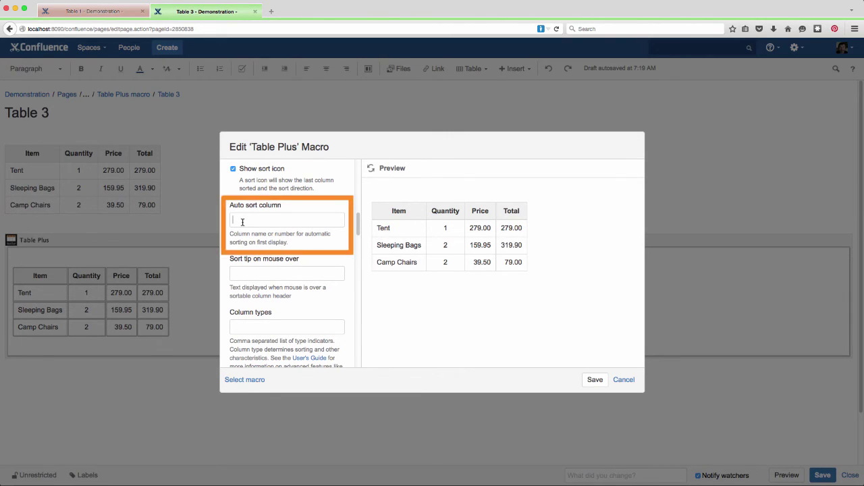
Set the auto sort column to 1 and the column types to s,i,f"$0,00.00",f"$0,0.00", refreshing the preview.
type("1")
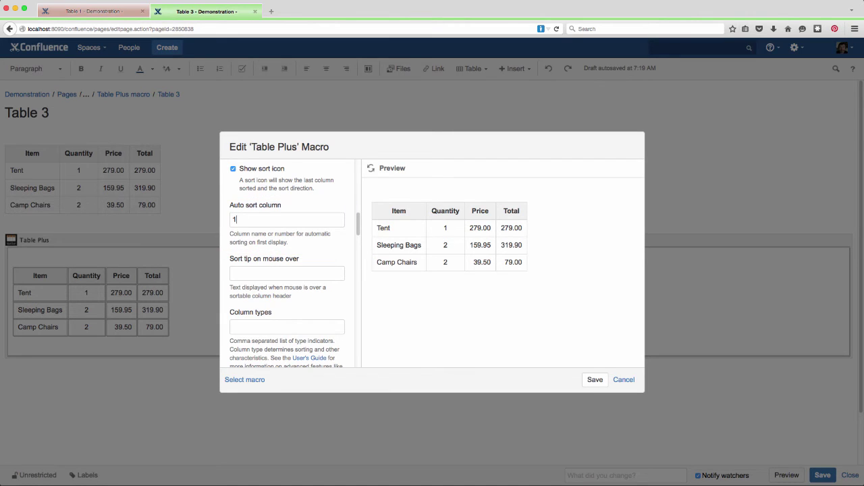
left_click(372, 170)
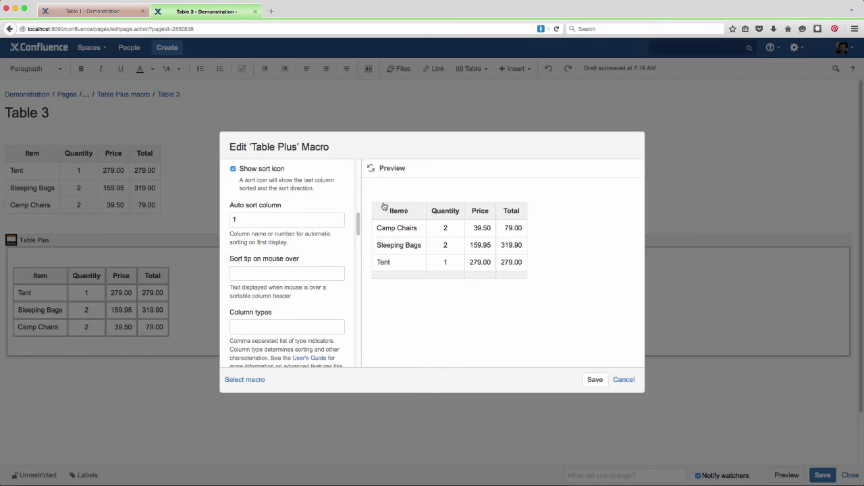
left_click_drag(358, 226, 360, 243)
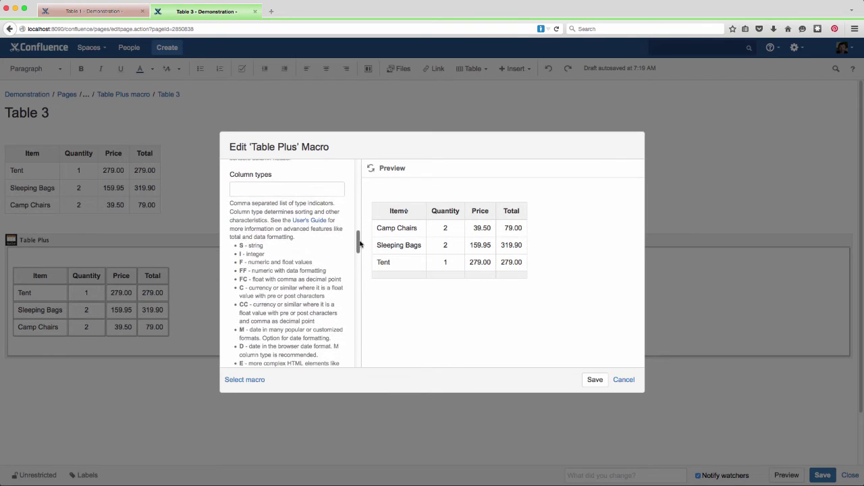
scroll(360, 243, "down", 1)
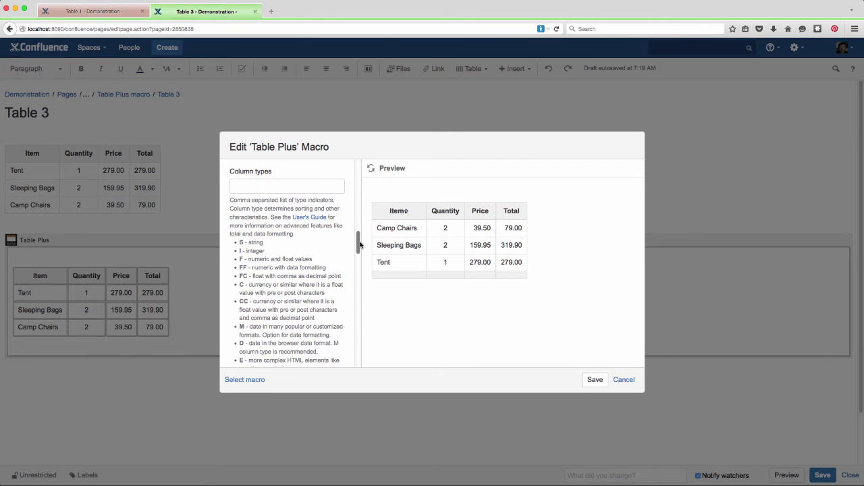
left_click(258, 186)
type("s,i,f")
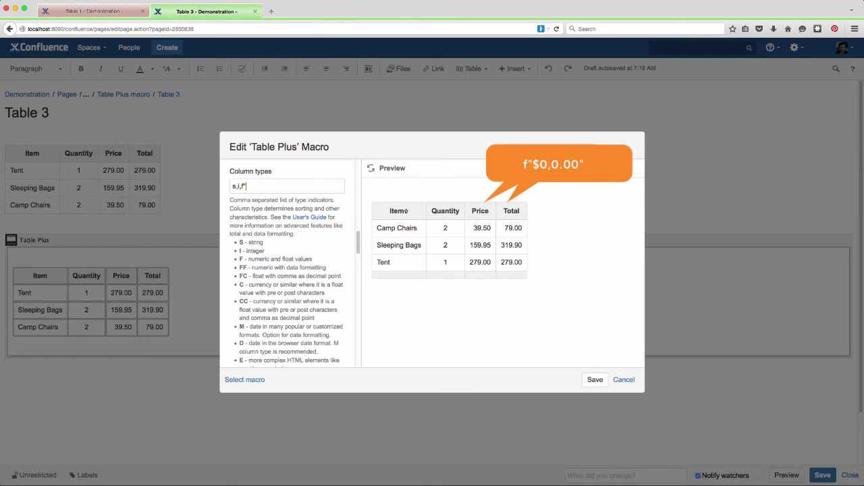
type("$0,00.00\",")
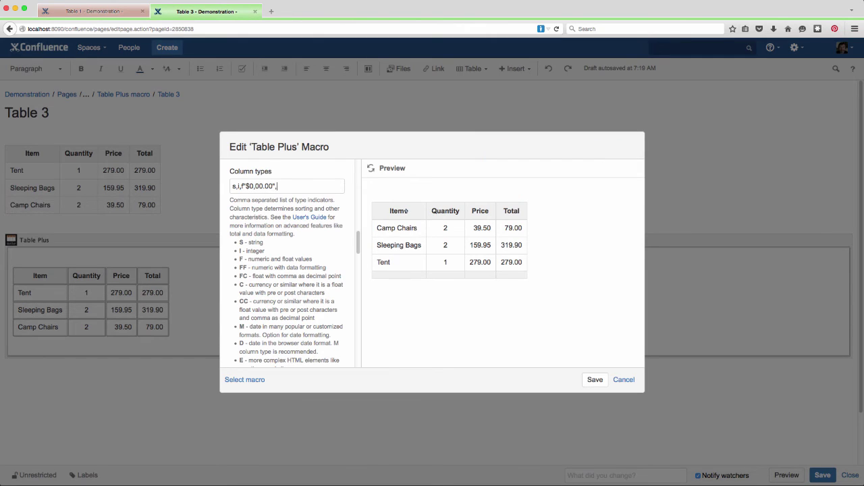
type("f\"$0,0.00\"")
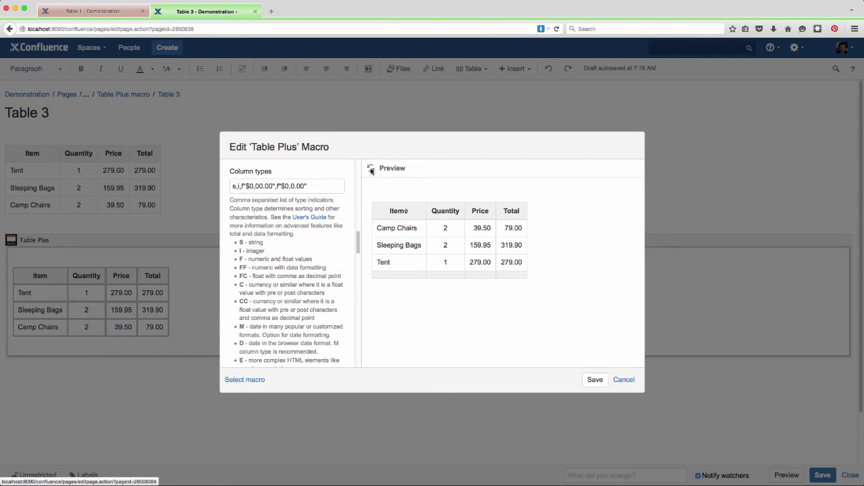
left_click(370, 170)
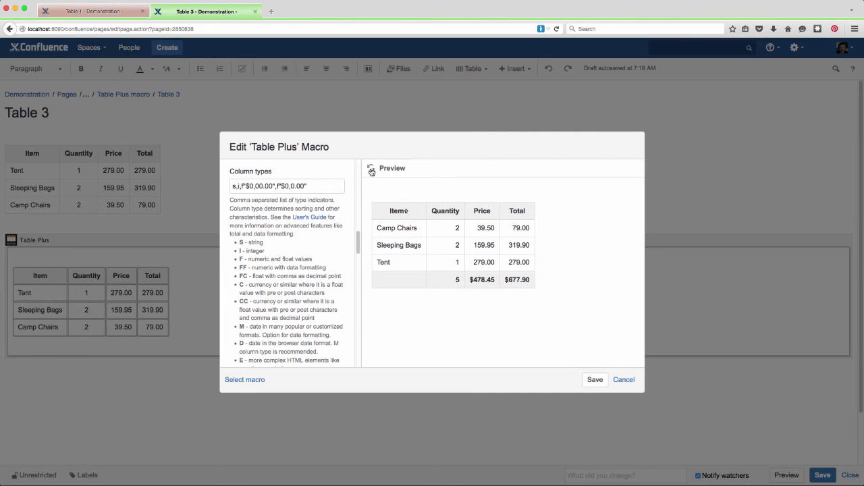
Set the column calculations to TOTAL,sum,sum,sum and refresh the preview.
left_click_drag(356, 241, 355, 278)
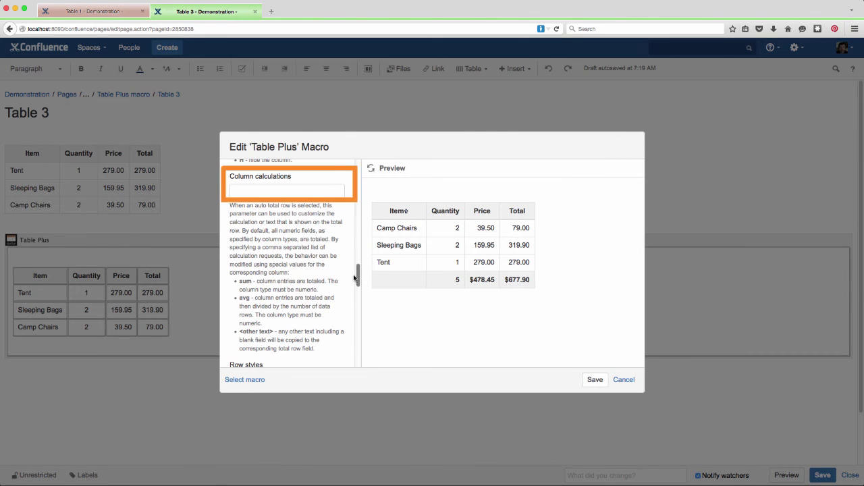
left_click(257, 191)
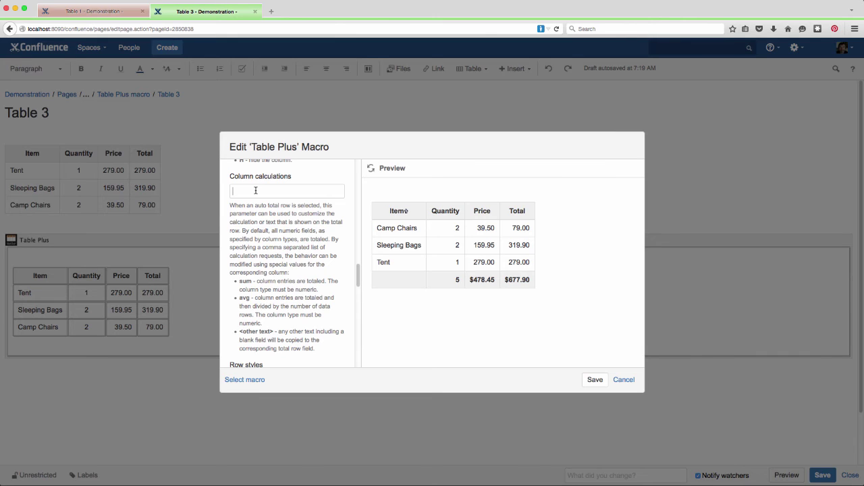
type("TOTAL,sum,sum,sum")
left_click(370, 169)
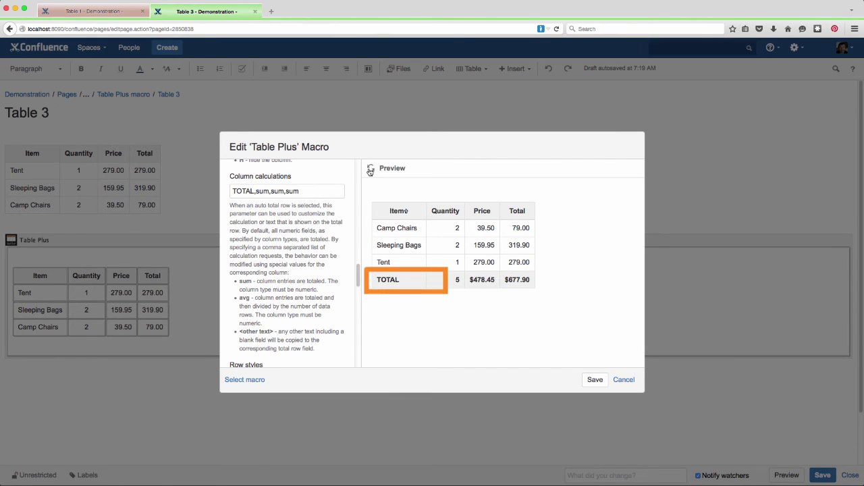
Enter row styles with background #d8e4f6 and border:white 4px solid, plus column styles with border:white 4px solid;text-align:right; and refresh the preview.
left_click_drag(356, 272, 357, 305)
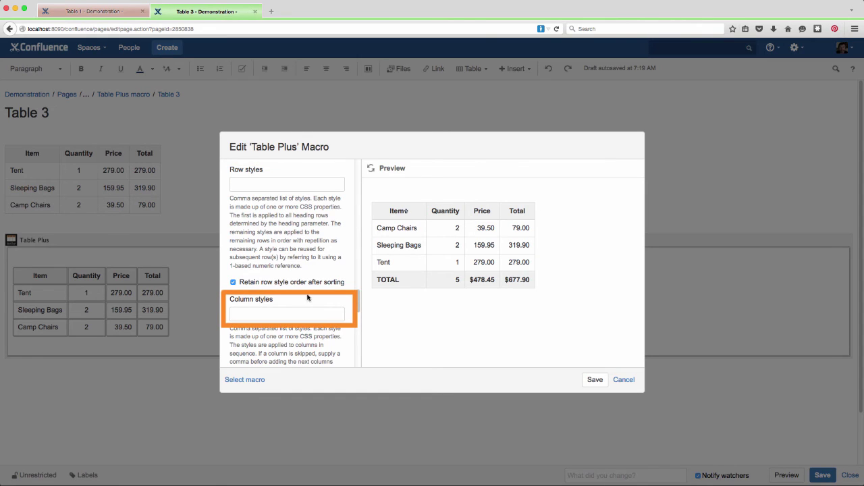
left_click(262, 183)
type(",b")
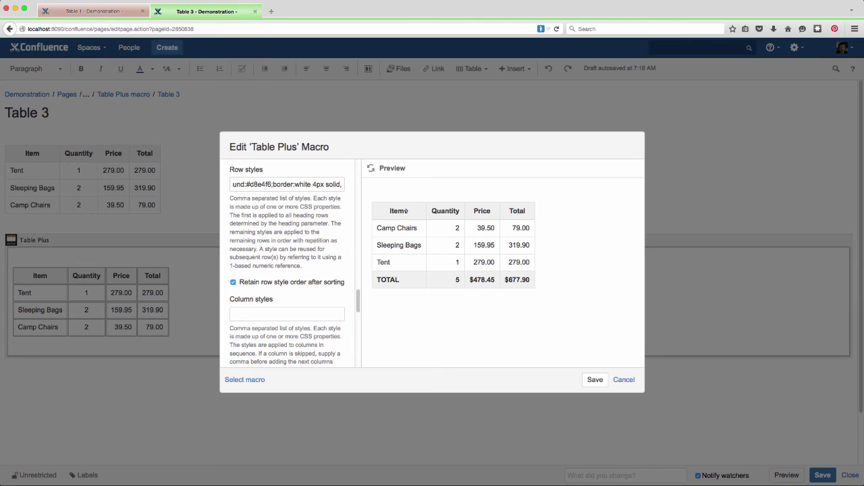
left_click(279, 315)
type("b")
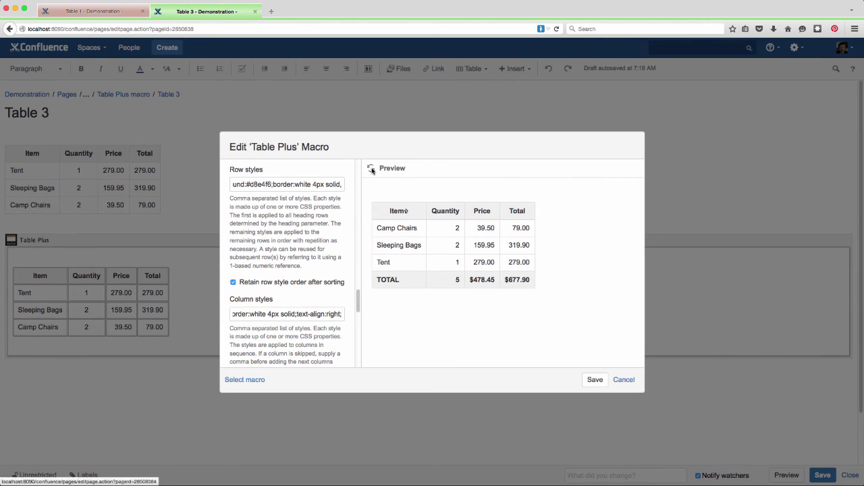
left_click(371, 169)
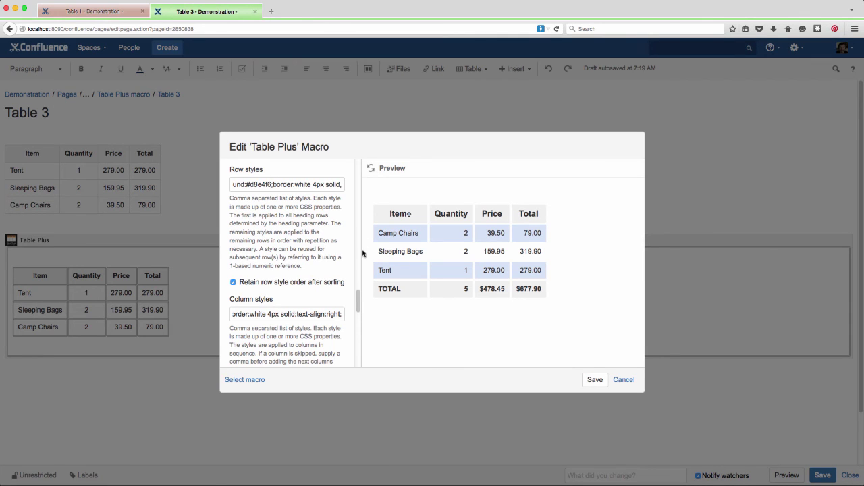
Replace the macro's default table class with MyClass and refresh the preview.
left_click_drag(360, 305, 362, 356)
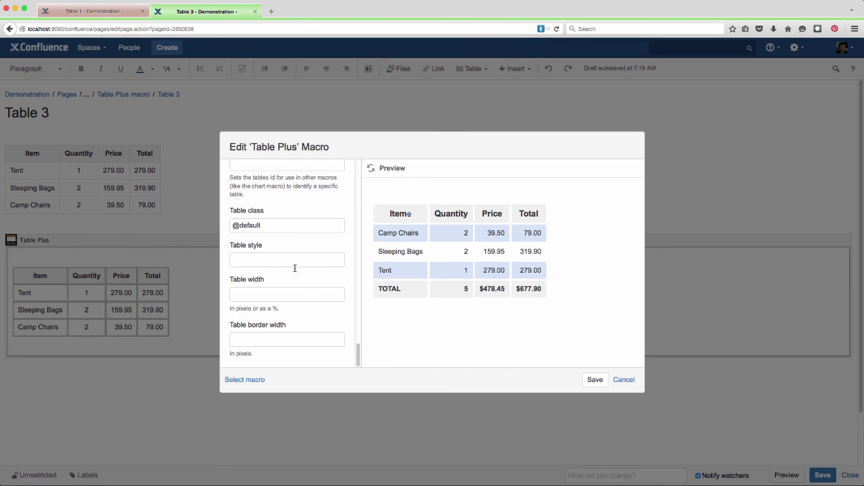
left_click_drag(265, 225, 222, 224)
type("MyClass")
left_click(370, 169)
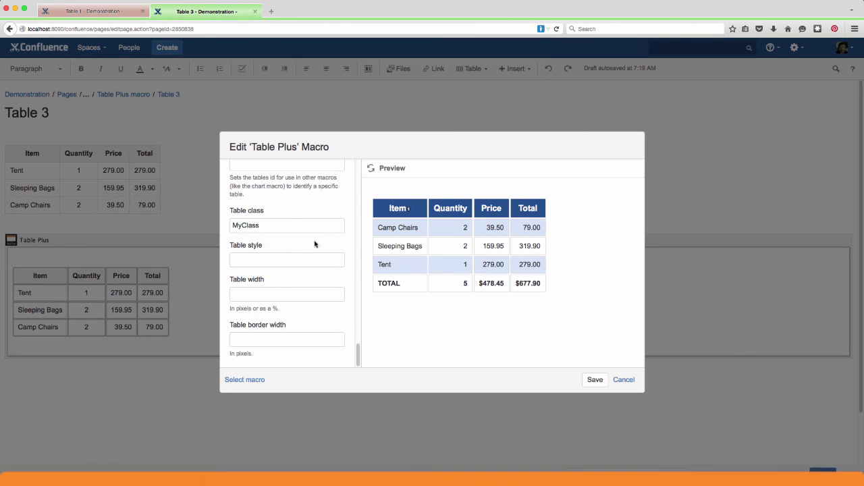
Set the table style to background-color:#d8e4f6;border-collapse:collapse; and refresh the preview.
left_click(299, 259)
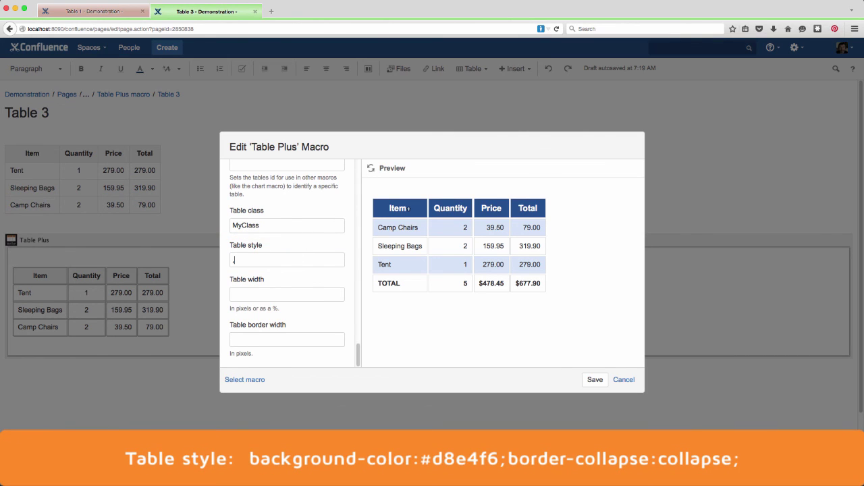
type("background-color:#d8e4f6;border-collapse:collapse;")
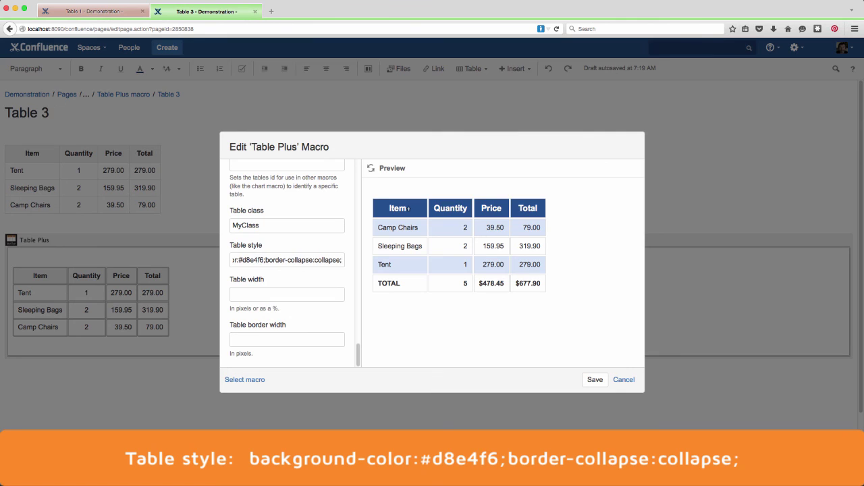
left_click(370, 168)
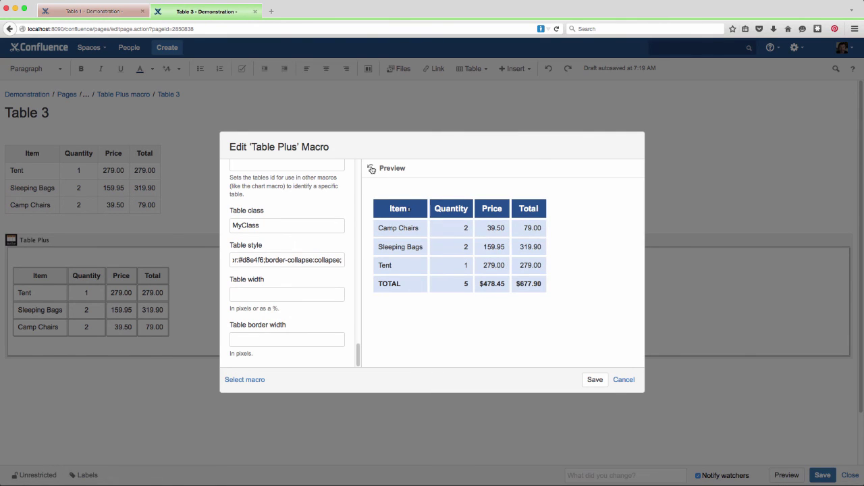